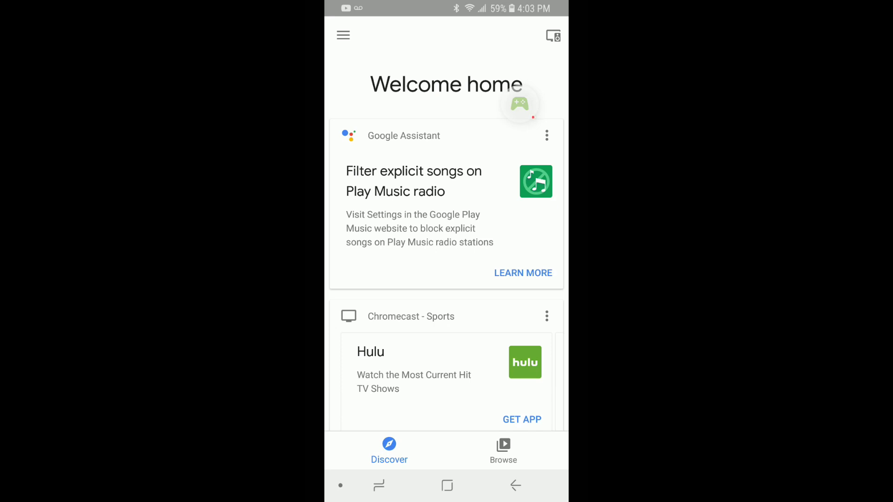
Start a new custom routine from the Assistant's Routines settings via the + button.
{"action": "left_click", "coordinate": [343, 34]}
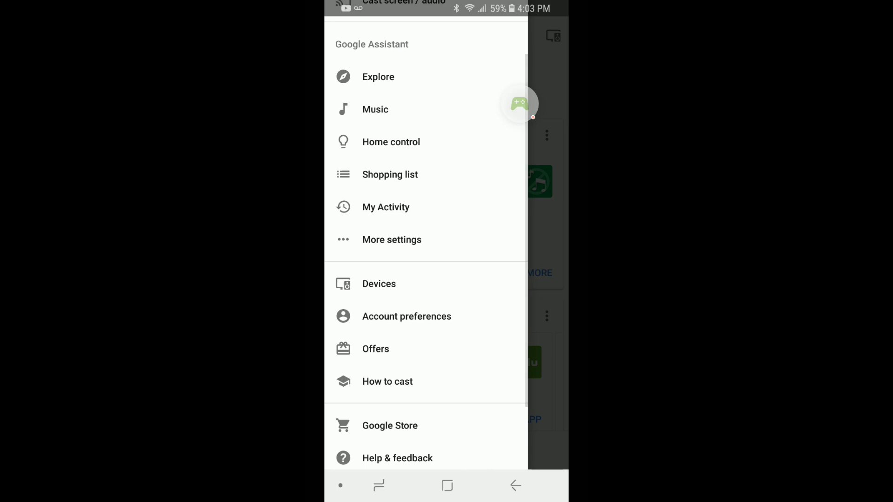
{"action": "left_click", "coordinate": [391, 240]}
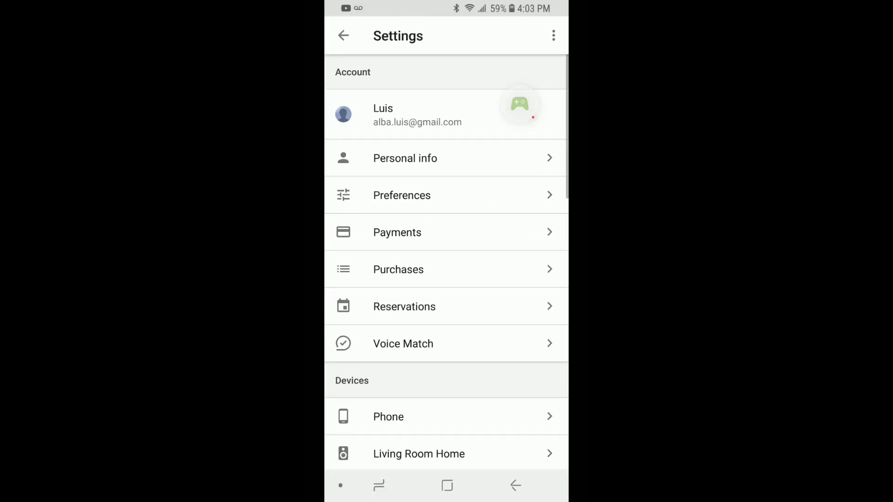
{"action": "scroll", "coordinate": [447, 258], "scroll_direction": "down", "scroll_amount": 3}
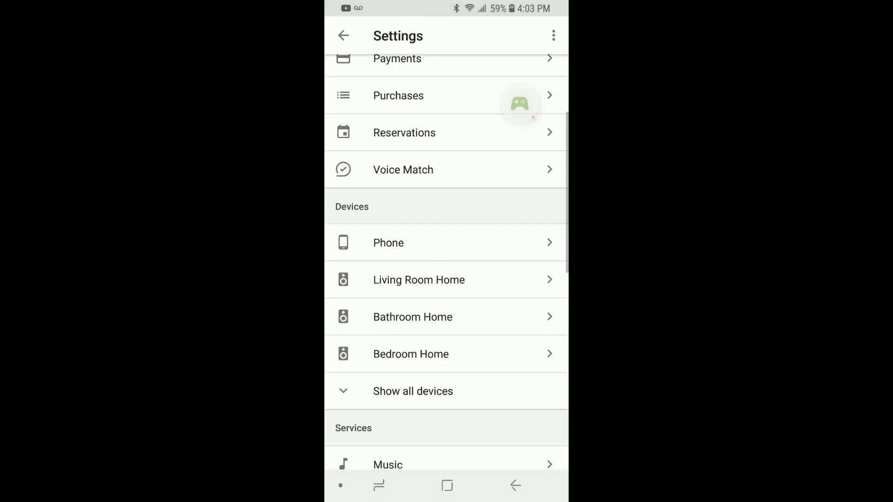
{"action": "scroll", "coordinate": [446, 259], "scroll_direction": "down", "scroll_amount": 3}
{"action": "scroll", "coordinate": [446, 258], "scroll_direction": "up", "scroll_amount": 1}
{"action": "scroll", "coordinate": [447, 258], "scroll_direction": "down", "scroll_amount": 2}
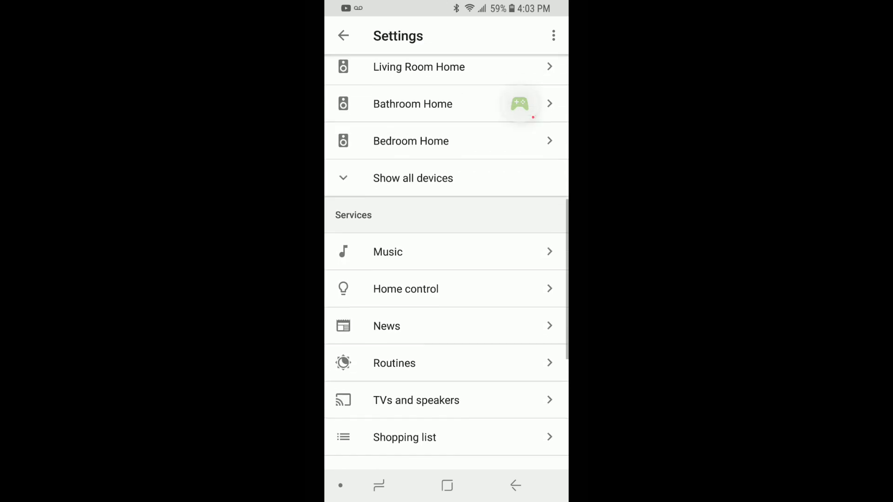
{"action": "scroll", "coordinate": [446, 258], "scroll_direction": "down", "scroll_amount": 1}
{"action": "scroll", "coordinate": [447, 258], "scroll_direction": "down", "scroll_amount": 2}
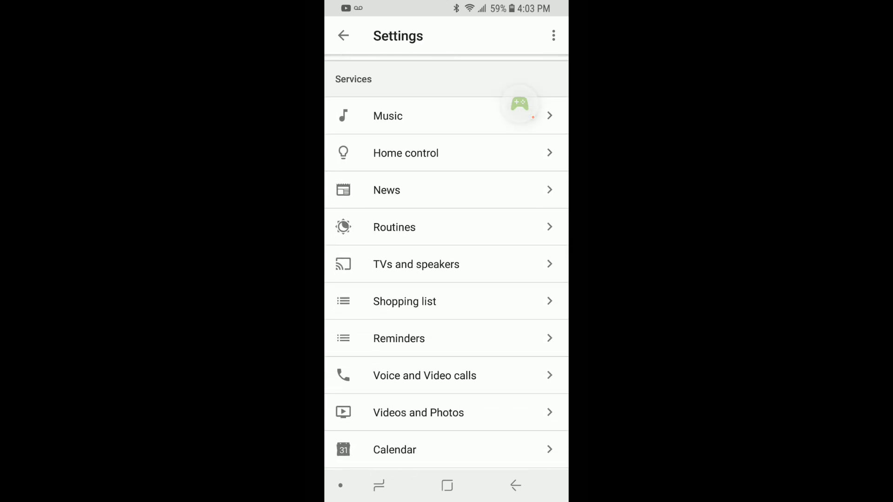
{"action": "left_click", "coordinate": [418, 227]}
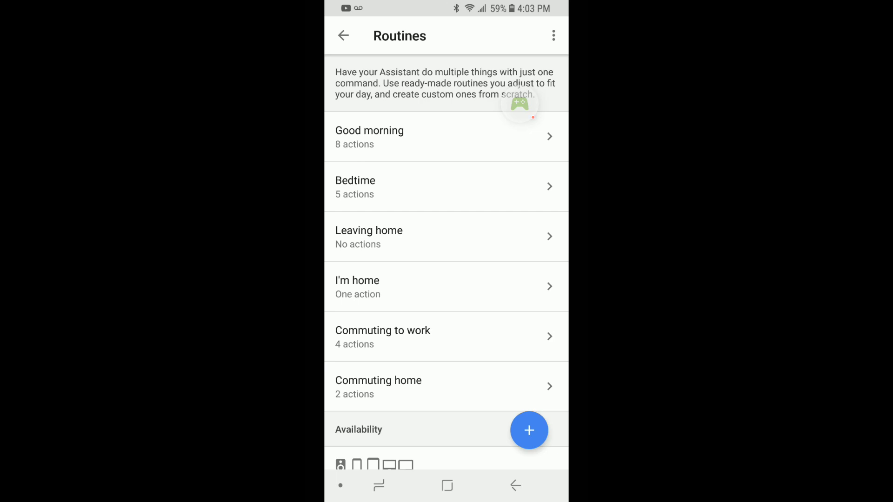
{"action": "left_click", "coordinate": [529, 430]}
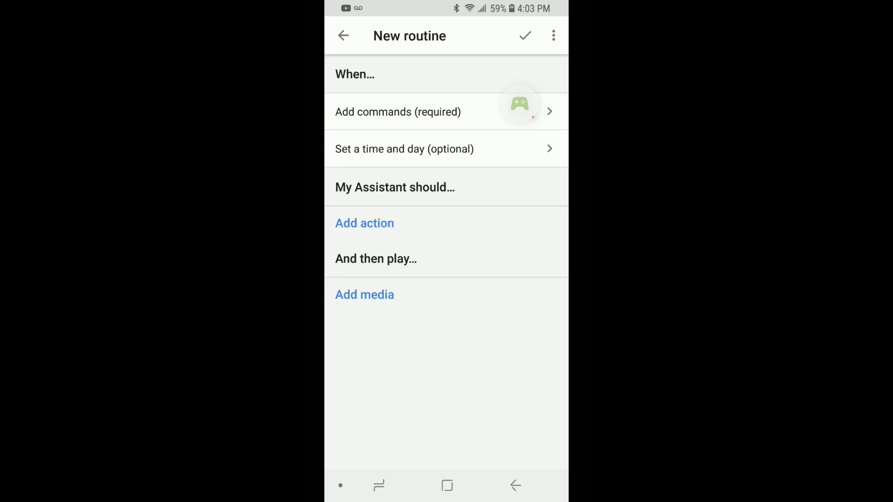
Set the routine's trigger command to "cool living room down" and return to the routine overview.
{"action": "left_click", "coordinate": [422, 112]}
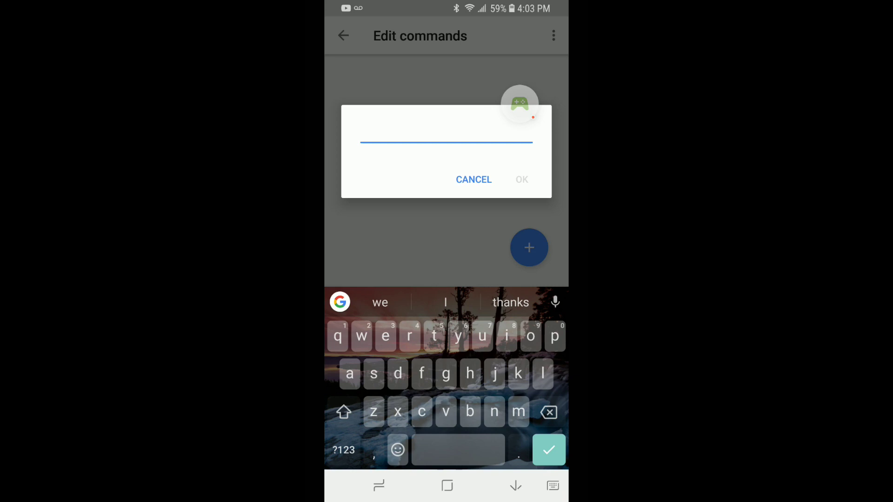
{"action": "type", "text": "tur"}
{"action": "key", "text": "BackSpace"}
{"action": "key", "text": "BackSpace"}
{"action": "key", "text": "BackSpace"}
{"action": "type", "text": "cool livin"}
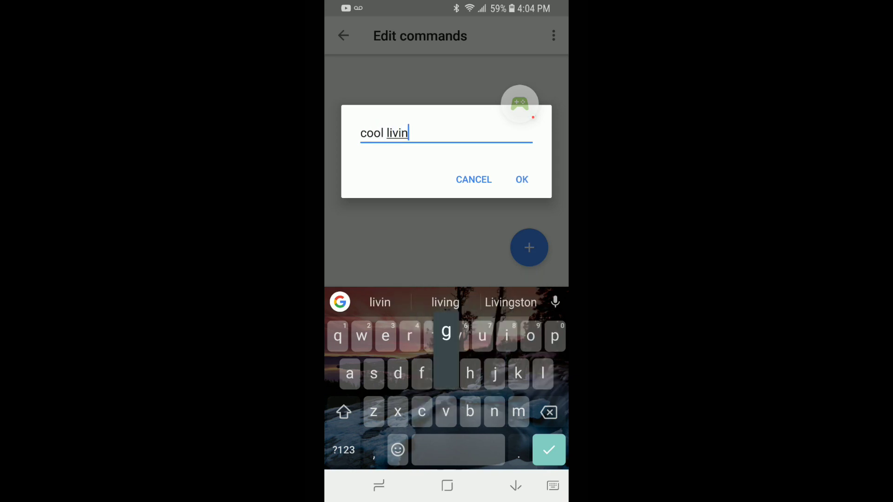
{"action": "type", "text": "g room "}
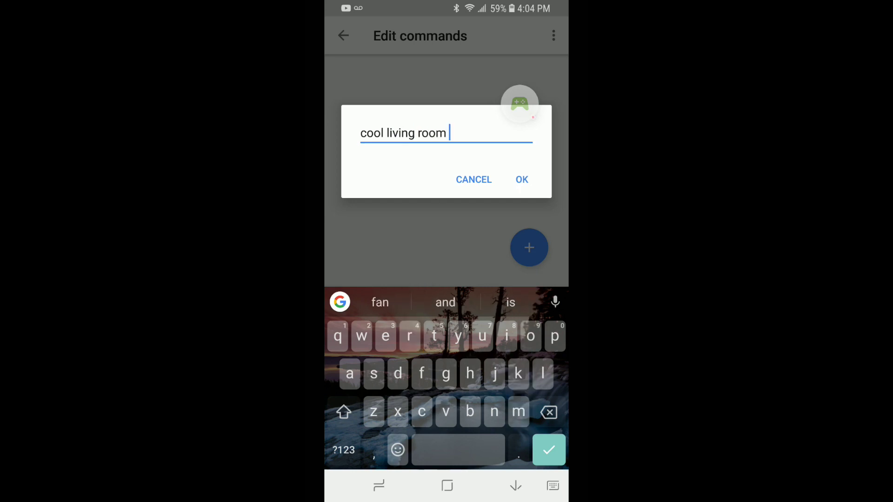
{"action": "type", "text": "down"}
{"action": "key", "text": "Return"}
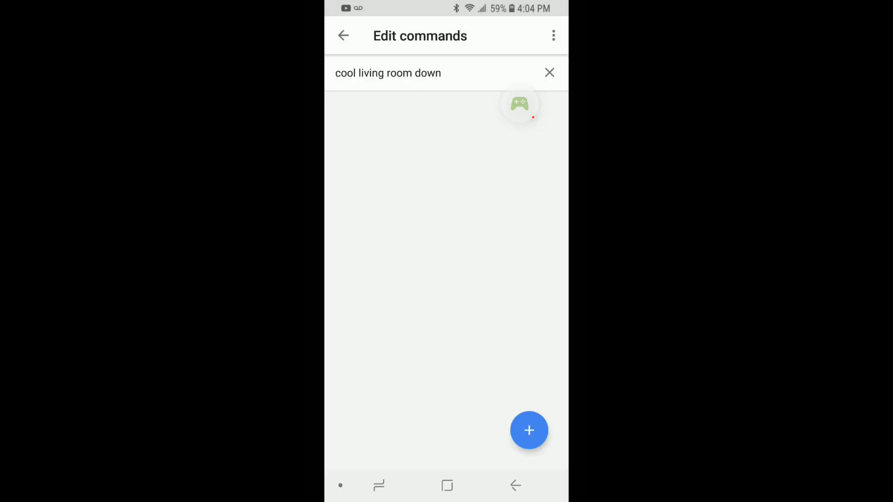
{"action": "key", "text": "Escape"}
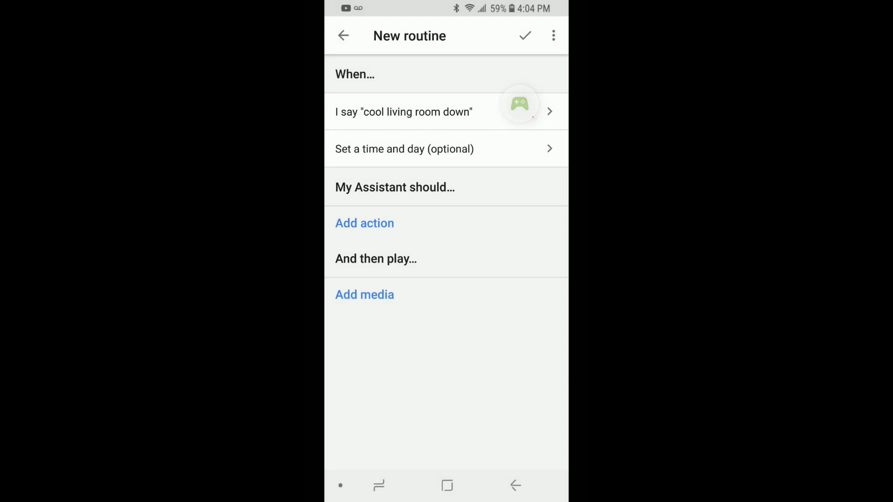
Schedule the routine to start at 4:30 PM.
{"action": "left_click", "coordinate": [446, 149]}
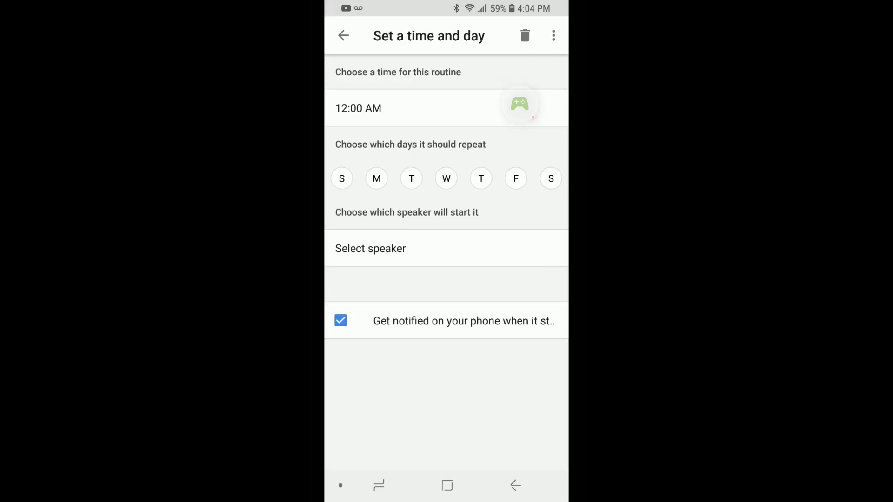
{"action": "left_click", "coordinate": [358, 108]}
{"action": "mouse_move", "coordinate": [446, 200]}
{"action": "left_mouse_down"}
{"action": "mouse_move", "coordinate": [477, 207]}
{"action": "mouse_move", "coordinate": [499, 292]}
{"action": "left_mouse_up"}
{"action": "mouse_move", "coordinate": [446, 200]}
{"action": "left_mouse_down"}
{"action": "mouse_move", "coordinate": [496, 225]}
{"action": "mouse_move", "coordinate": [446, 322]}
{"action": "left_mouse_up"}
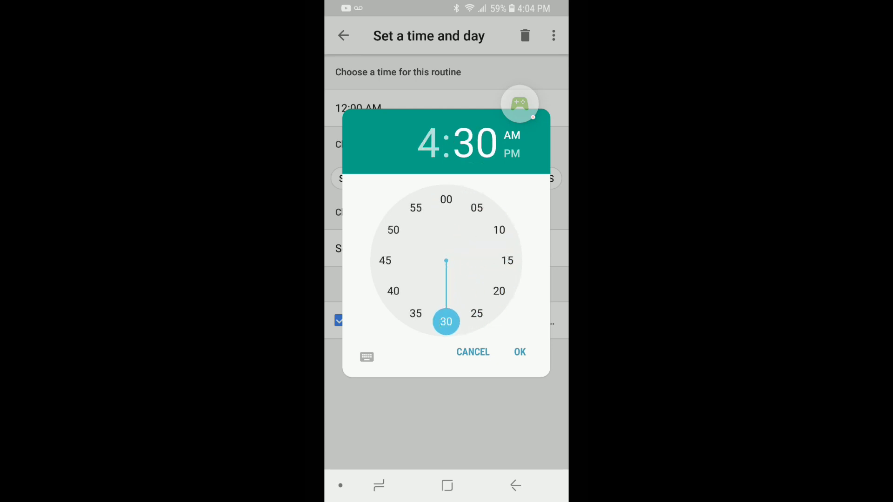
{"action": "left_click", "coordinate": [520, 104]}
{"action": "left_click_drag", "start_coordinate": [520, 104], "coordinate": [467, 63]}
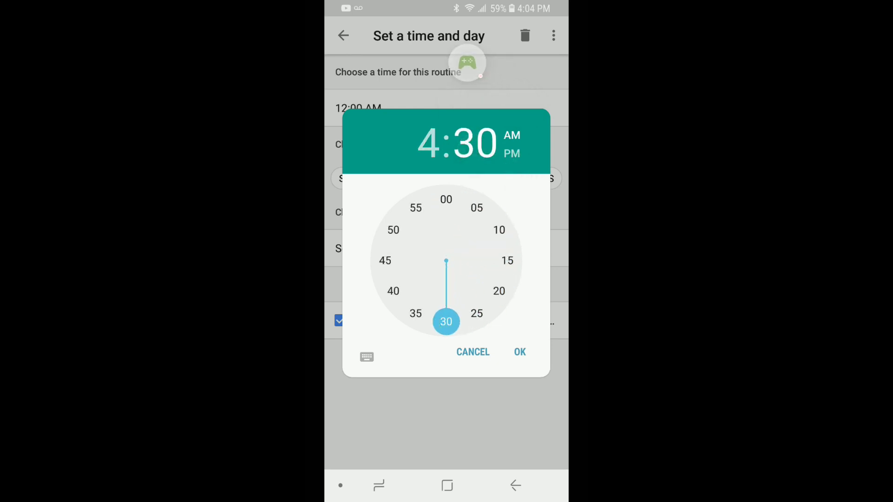
{"action": "left_click", "coordinate": [511, 153]}
{"action": "left_click", "coordinate": [520, 352]}
Repeat it Monday through Friday and start it on the Living Room Home speaker.
{"action": "left_click", "coordinate": [376, 179]}
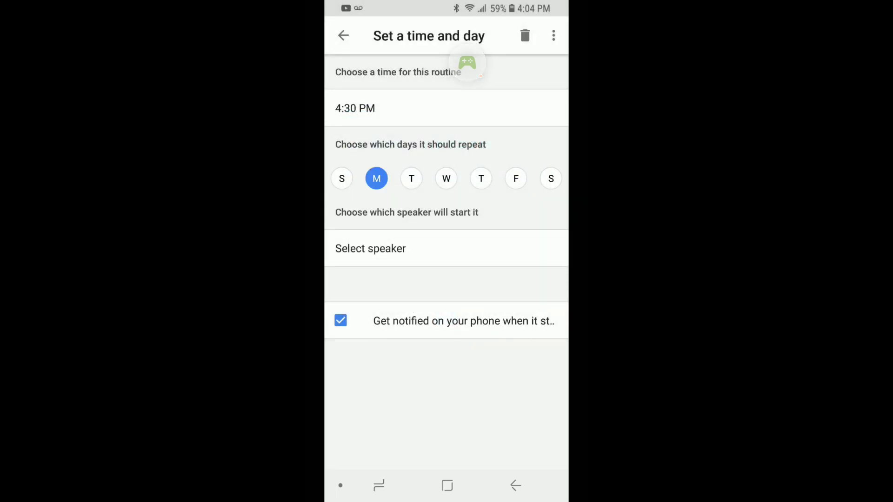
{"action": "left_click", "coordinate": [410, 179]}
{"action": "left_click", "coordinate": [446, 178]}
{"action": "left_click", "coordinate": [481, 178]}
{"action": "left_click", "coordinate": [515, 179]}
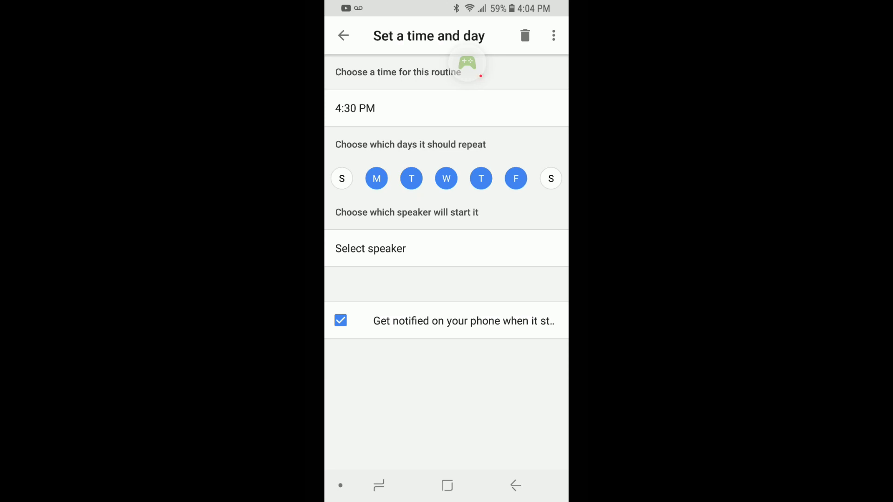
{"action": "left_click", "coordinate": [371, 249]}
{"action": "left_click", "coordinate": [366, 178]}
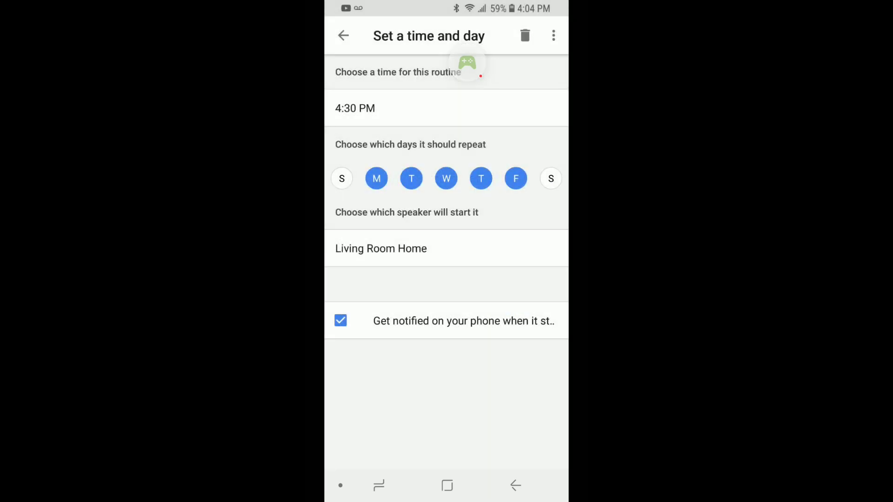
{"action": "left_click", "coordinate": [343, 35]}
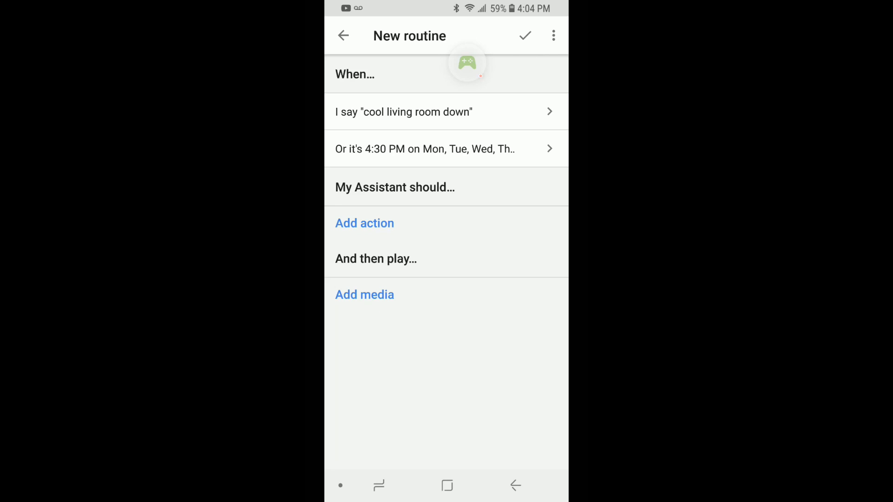
Add the action "turn on living room ac" to the routine.
{"action": "left_click", "coordinate": [365, 224]}
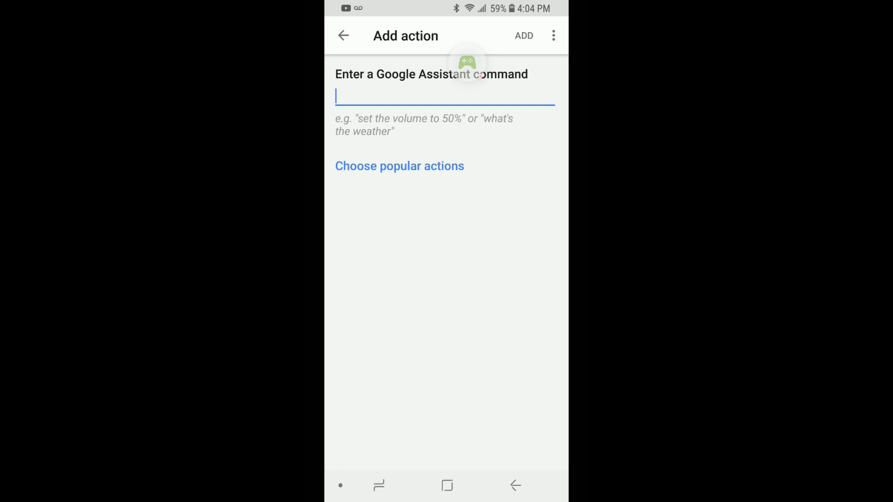
{"action": "left_click", "coordinate": [481, 74]}
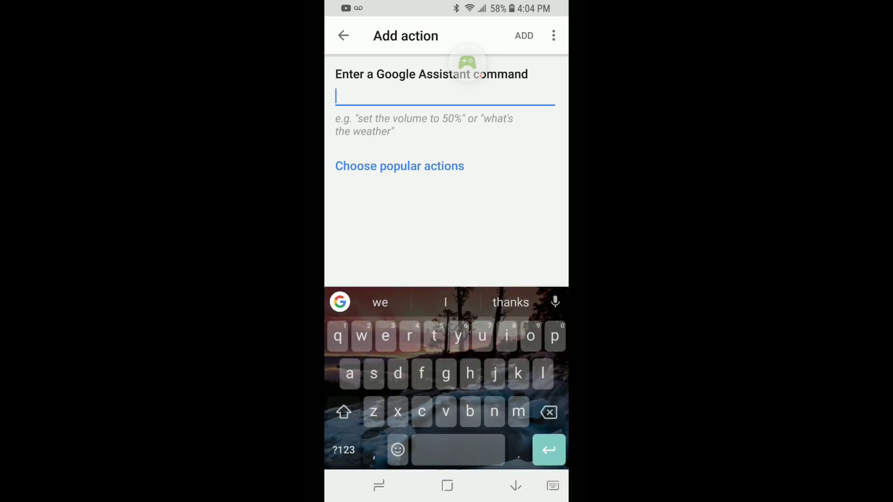
{"action": "type", "text": "turn "}
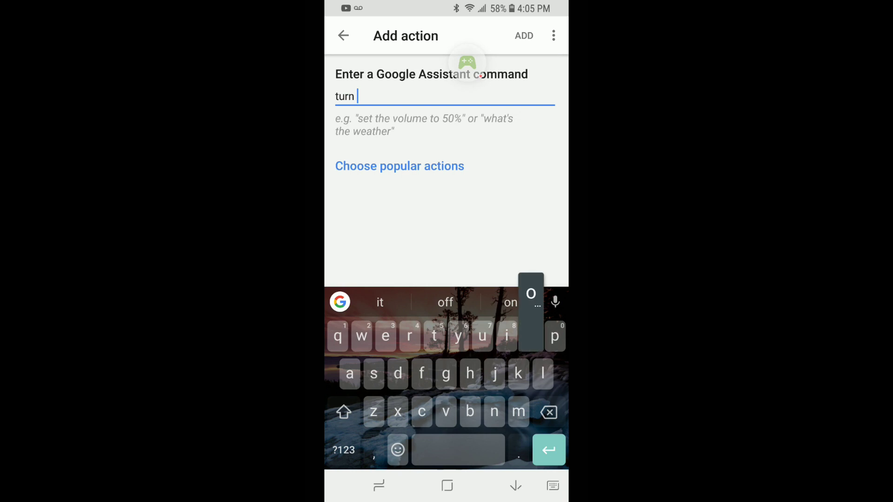
{"action": "type", "text": "on living "}
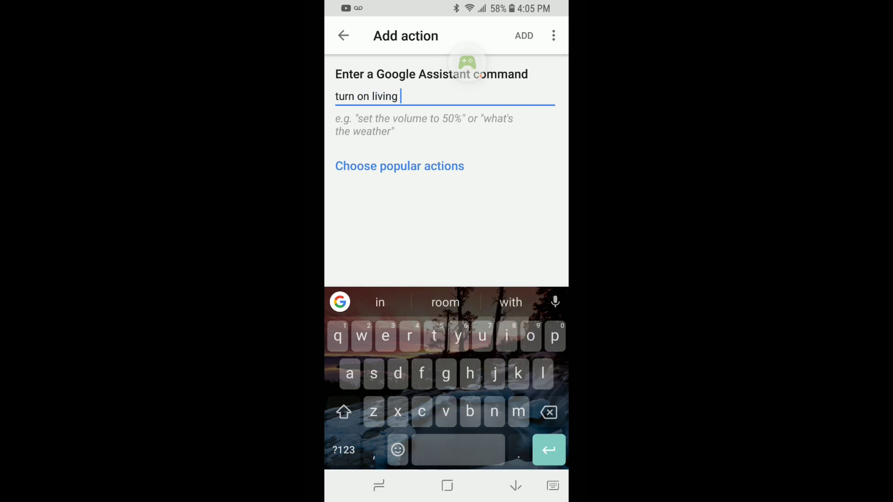
{"action": "type", "text": "room ac"}
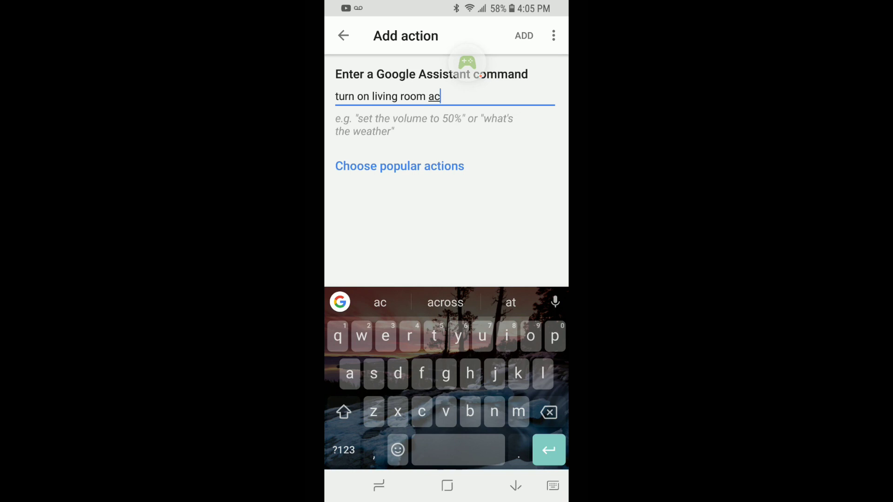
{"action": "left_click", "coordinate": [523, 35]}
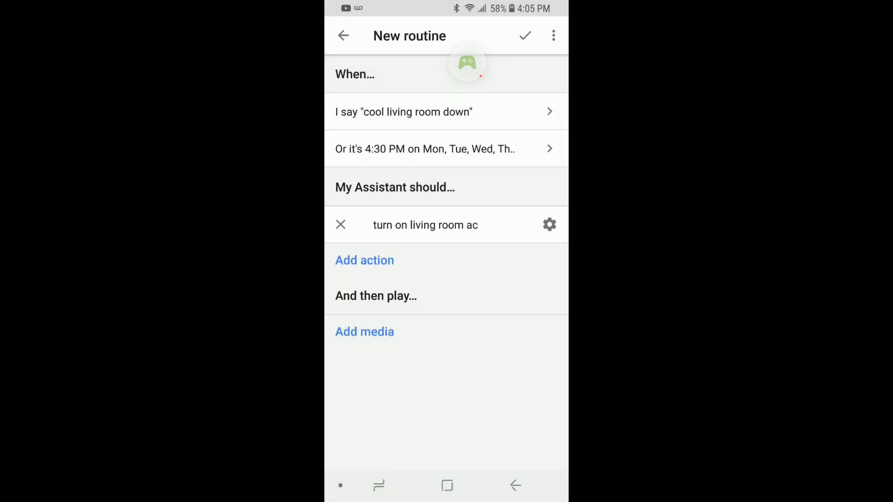
Add a second action "turn on living room fan" to the routine.
{"action": "left_click", "coordinate": [364, 260]}
{"action": "left_click", "coordinate": [467, 64]}
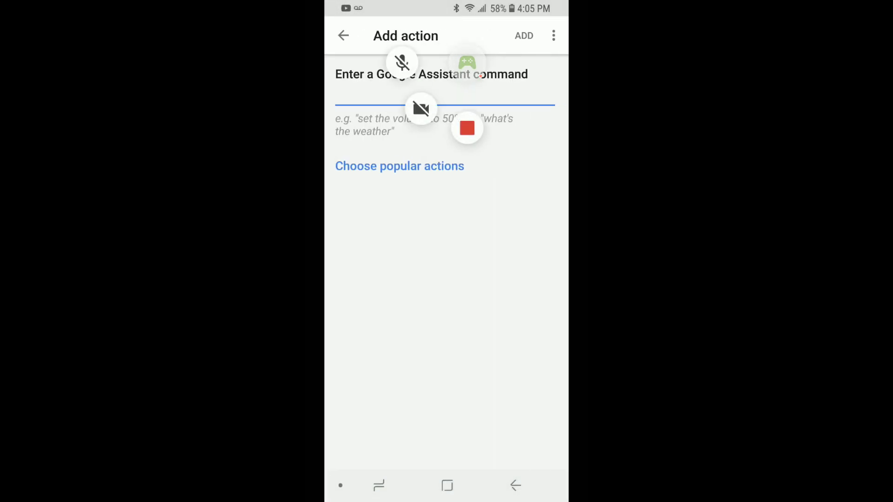
{"action": "left_click_drag", "start_coordinate": [467, 63], "coordinate": [442, 361]}
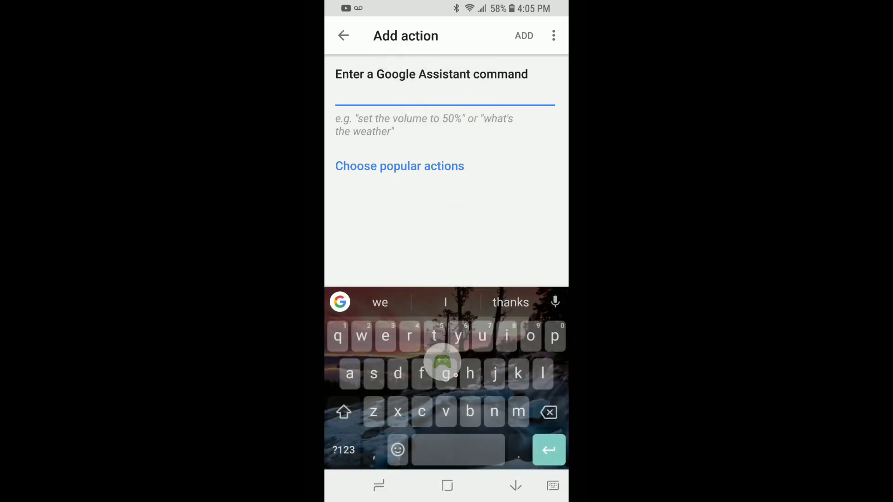
{"action": "type", "text": "turn on l"}
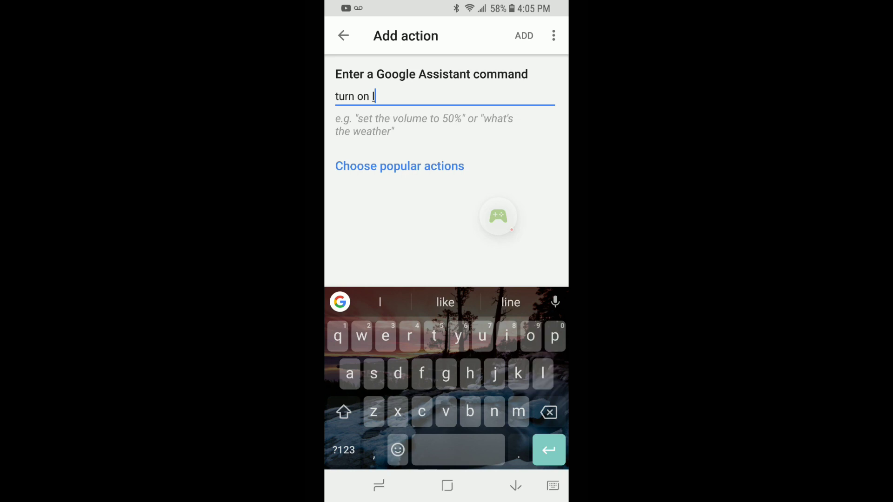
{"action": "type", "text": "iving room fan"}
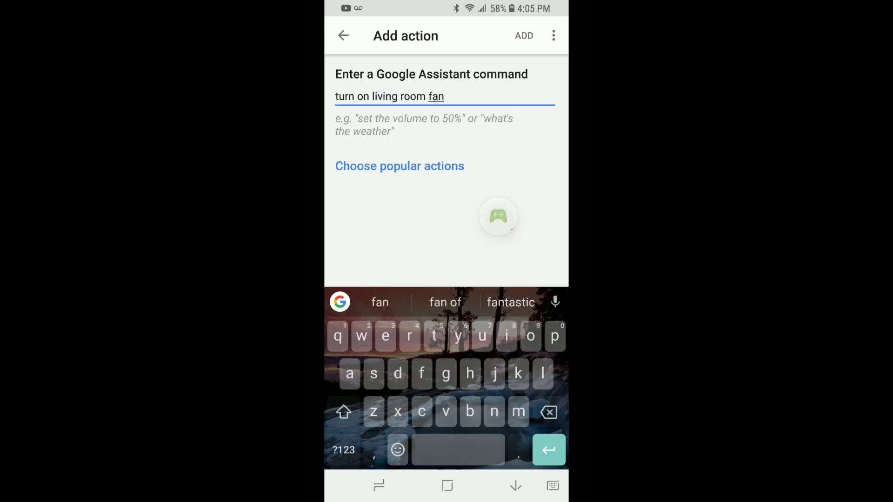
{"action": "key", "text": "Return"}
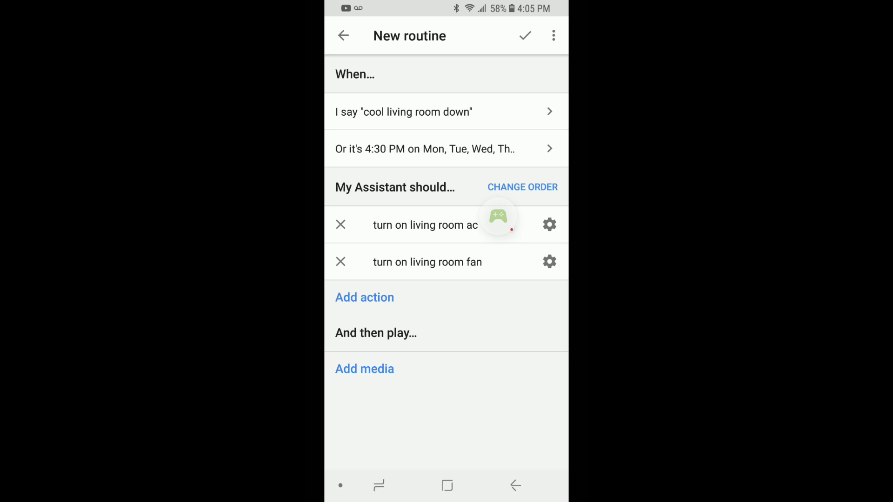
Save the routine so "cool living room down" appears among custom routines with 2 actions.
{"action": "left_click", "coordinate": [524, 36]}
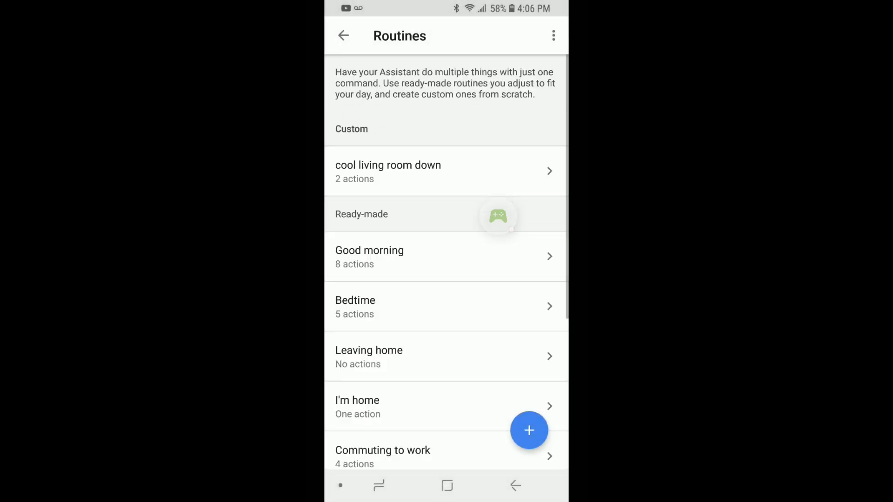